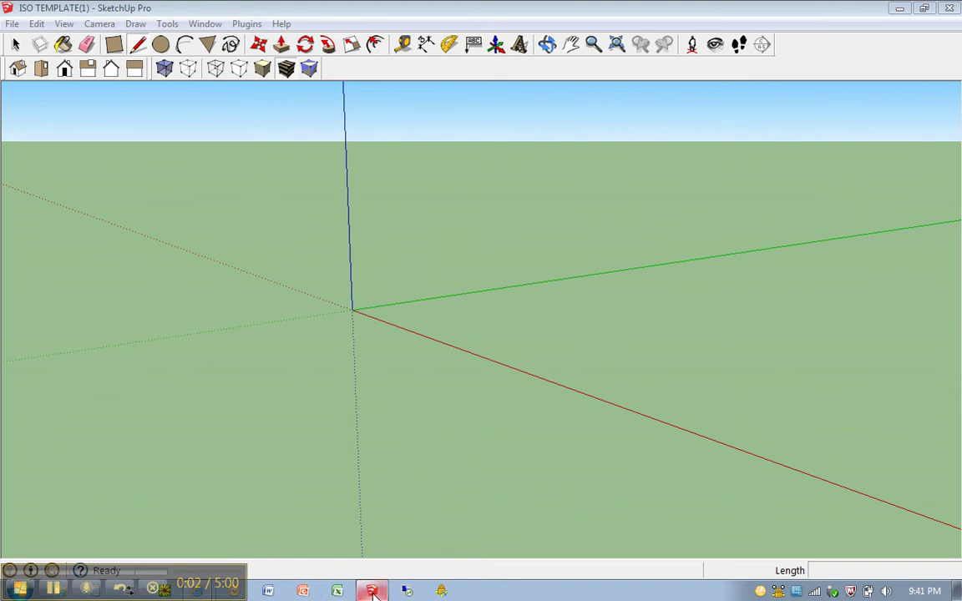
View the ISOLINE7 drawing in the worksheet PDF, then return to the empty SketchUp model
click(373, 592)
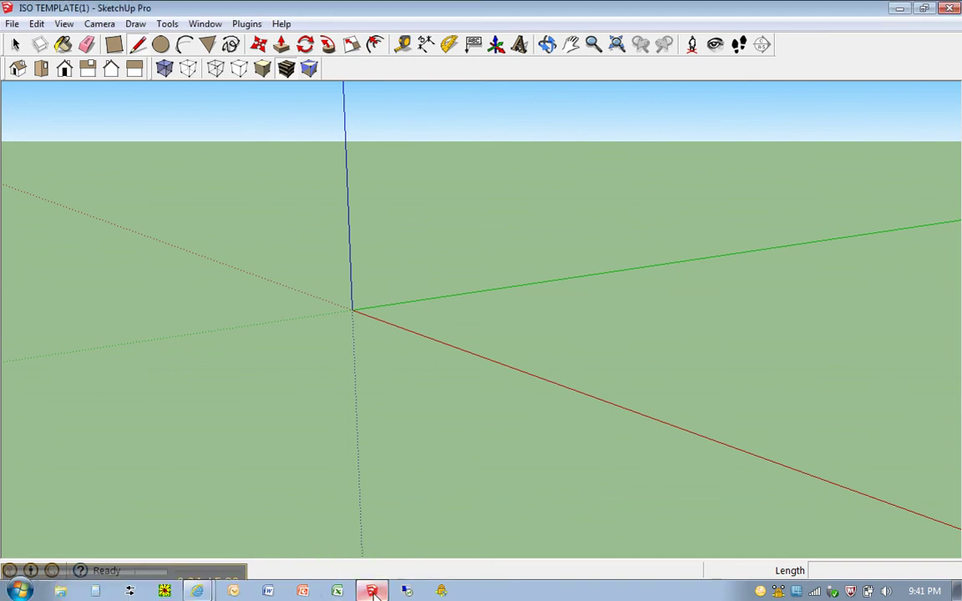
click(372, 592)
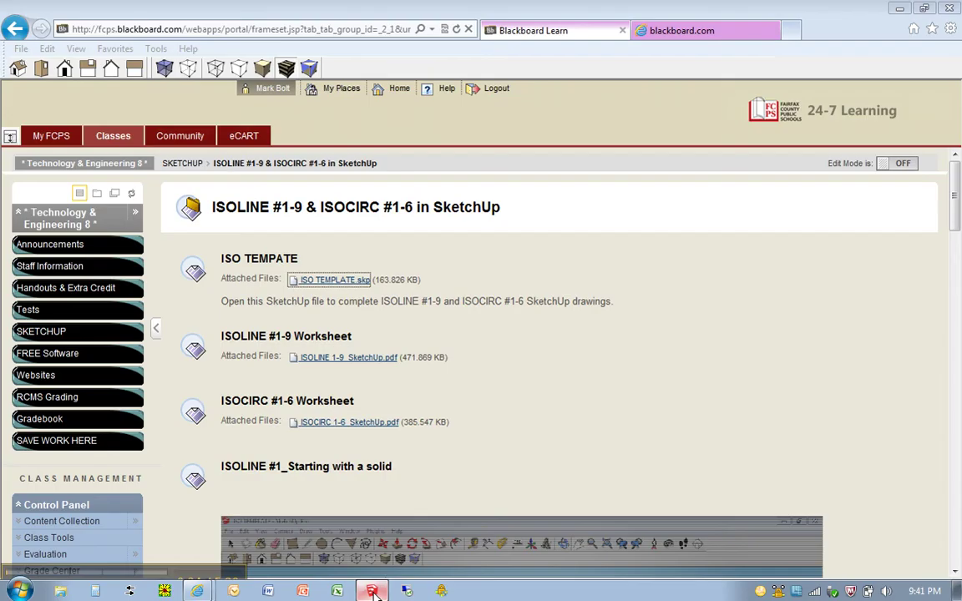
click(713, 33)
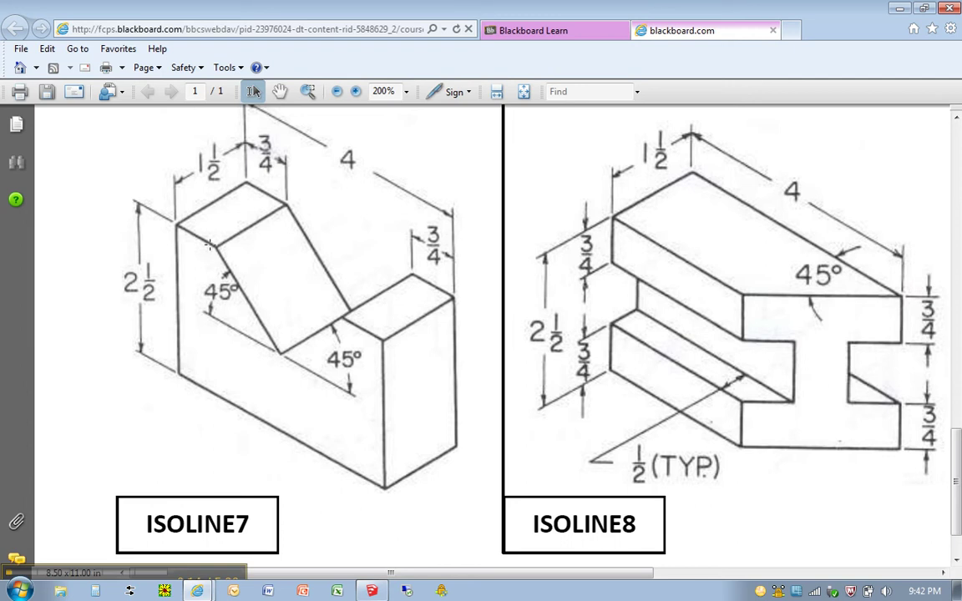
click(371, 591)
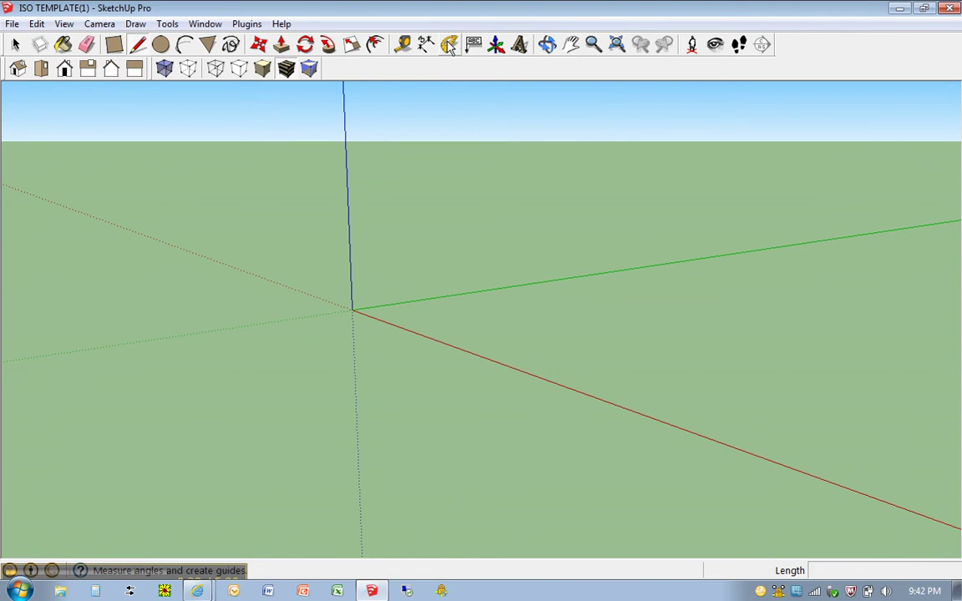
click(168, 24)
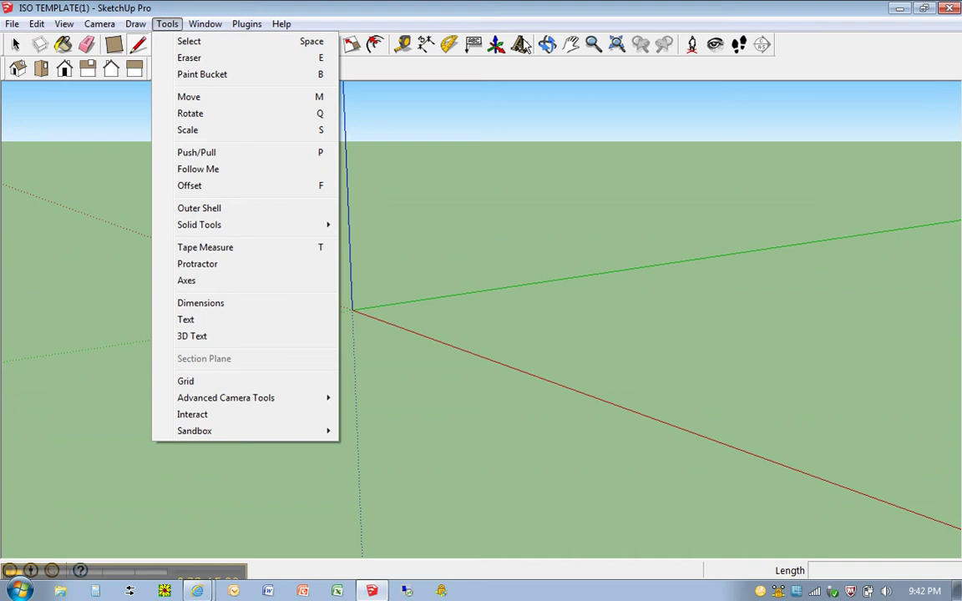
click(255, 9)
click(119, 27)
mouse_move(73, 29)
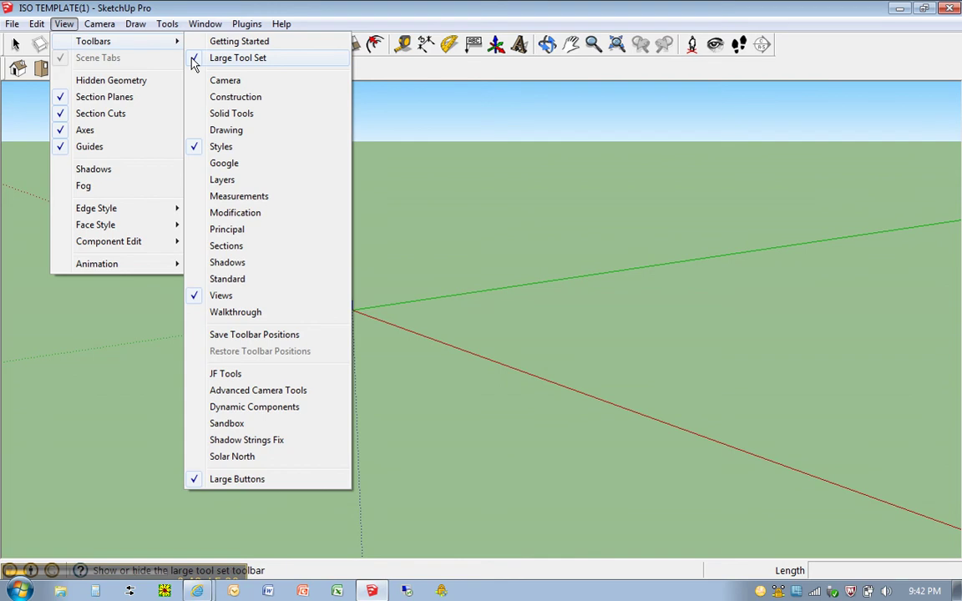
mouse_move(174, 29)
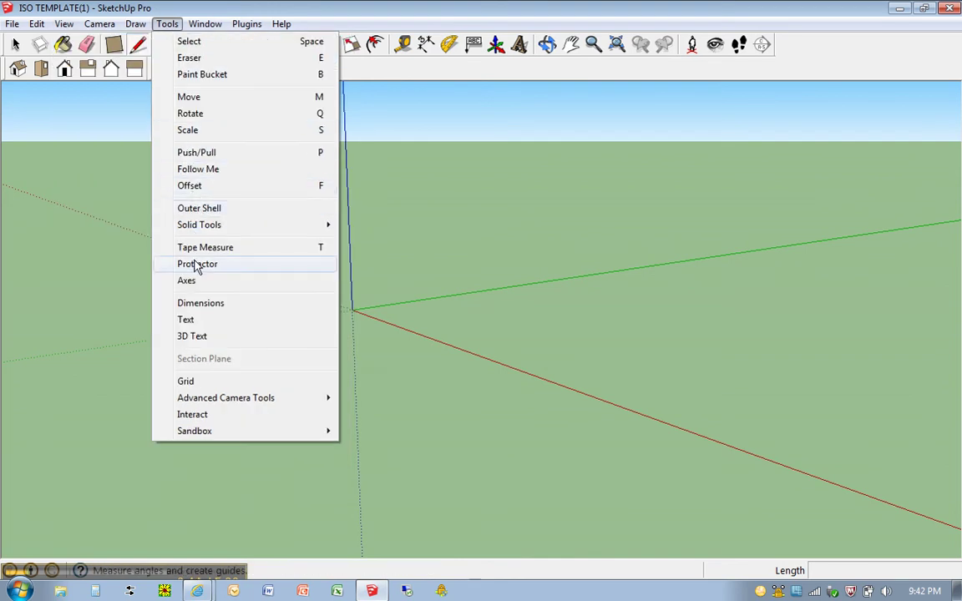
click(309, 7)
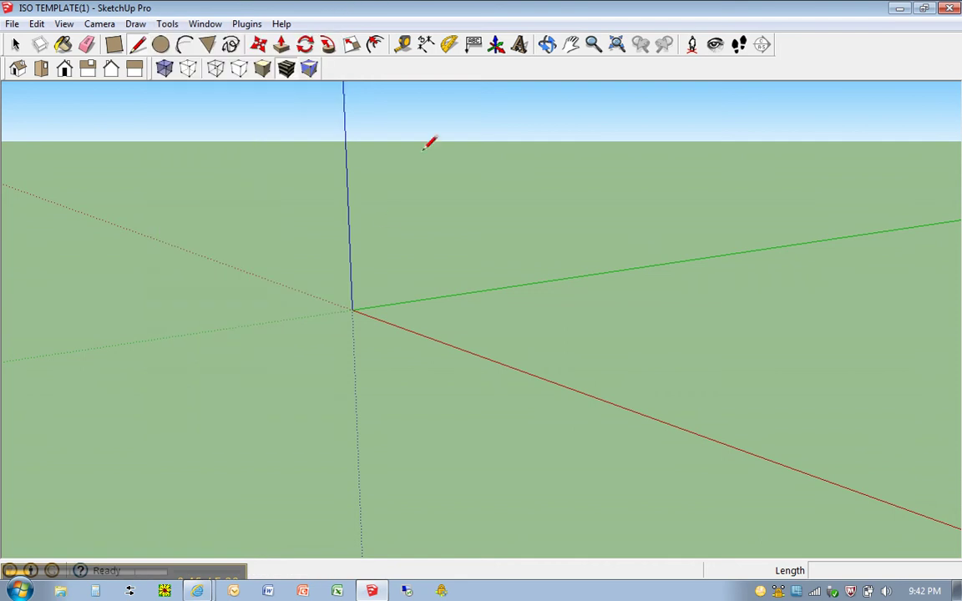
click(371, 591)
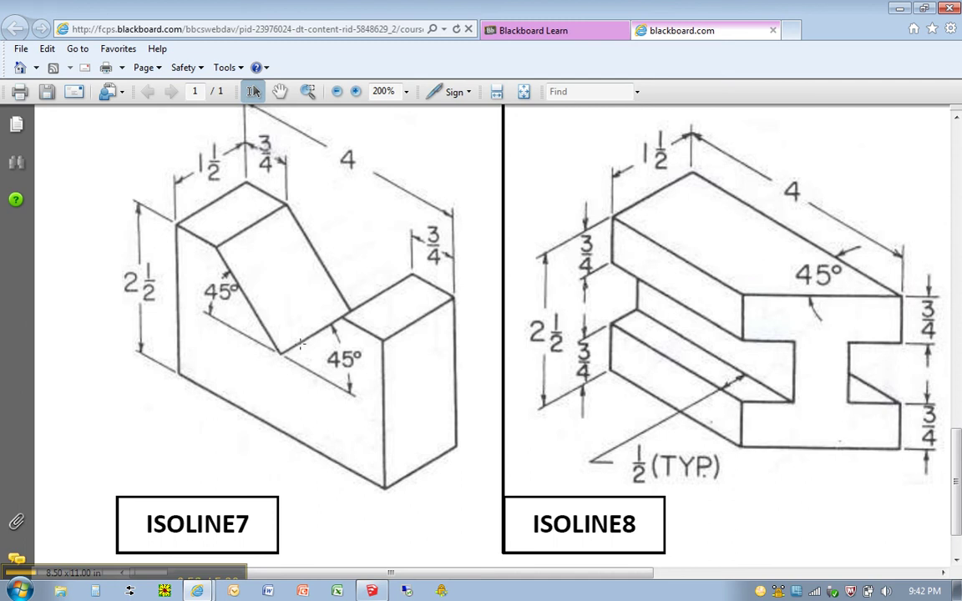
click(373, 591)
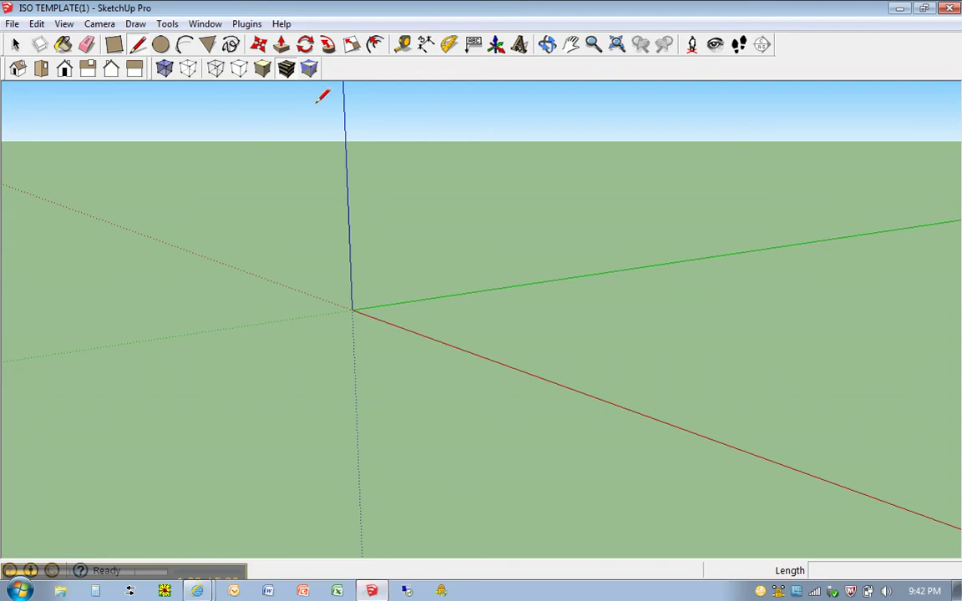
Draw a 4 by 1.5 in rectangle from the origin
key(r)
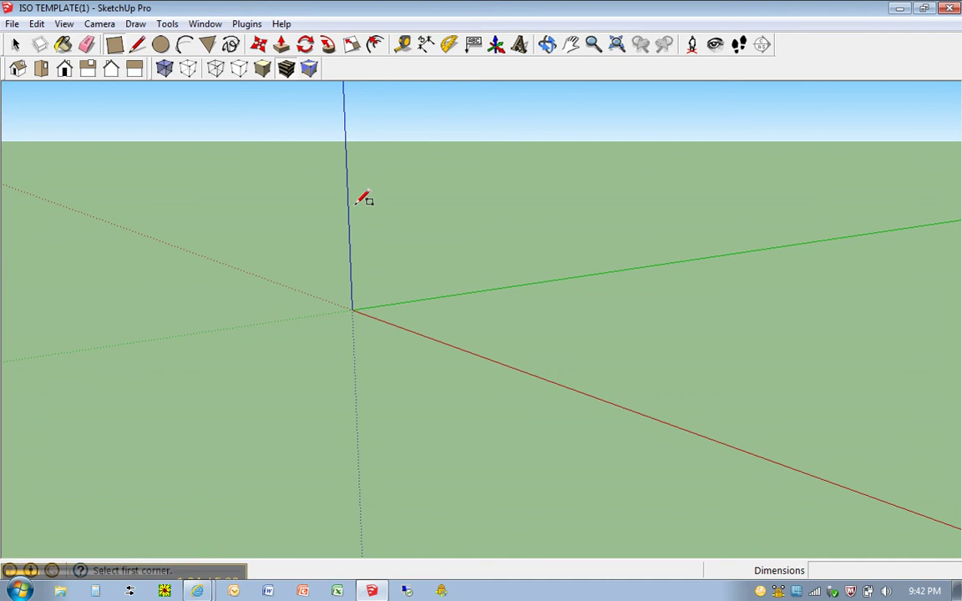
click(352, 309)
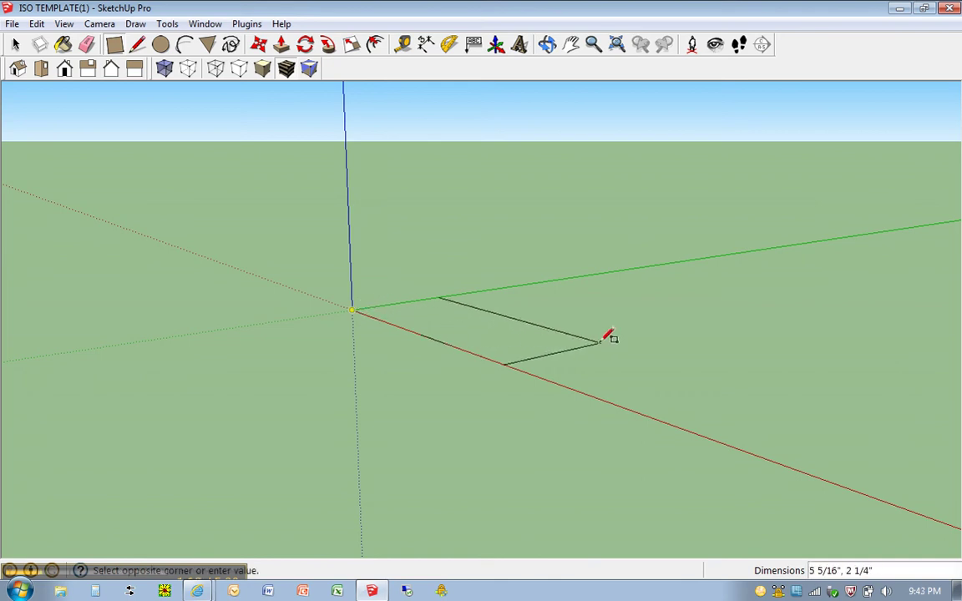
text(4,1.5)
key(Return)
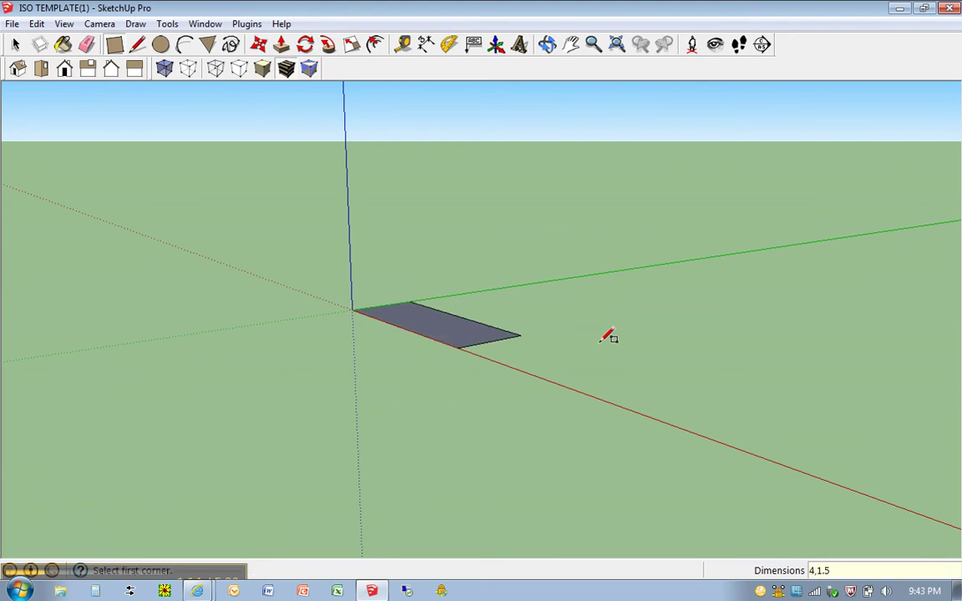
Push/Pull the rectangle up 2 1/2 in into a solid box and orbit around it
key(p)
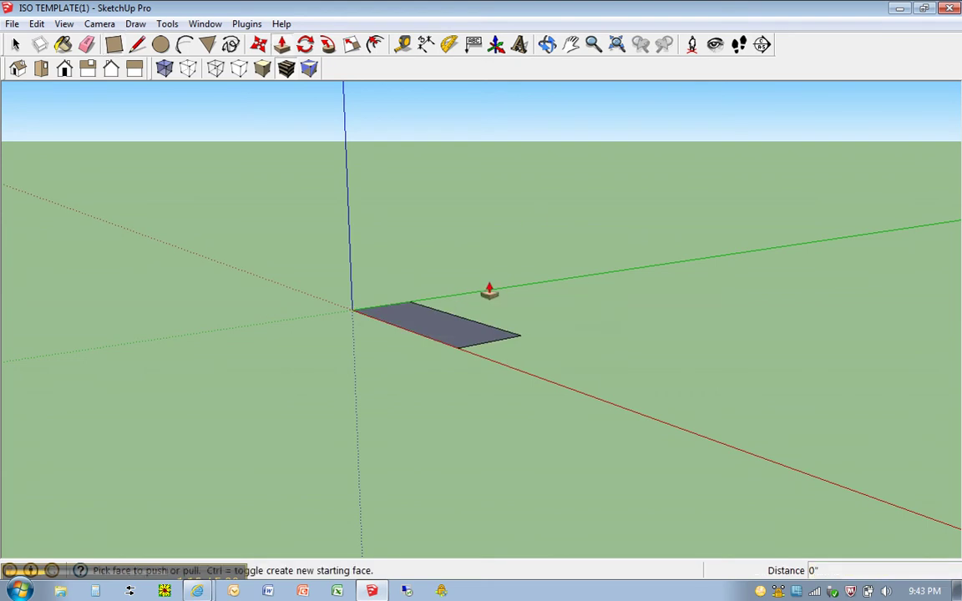
click(442, 324)
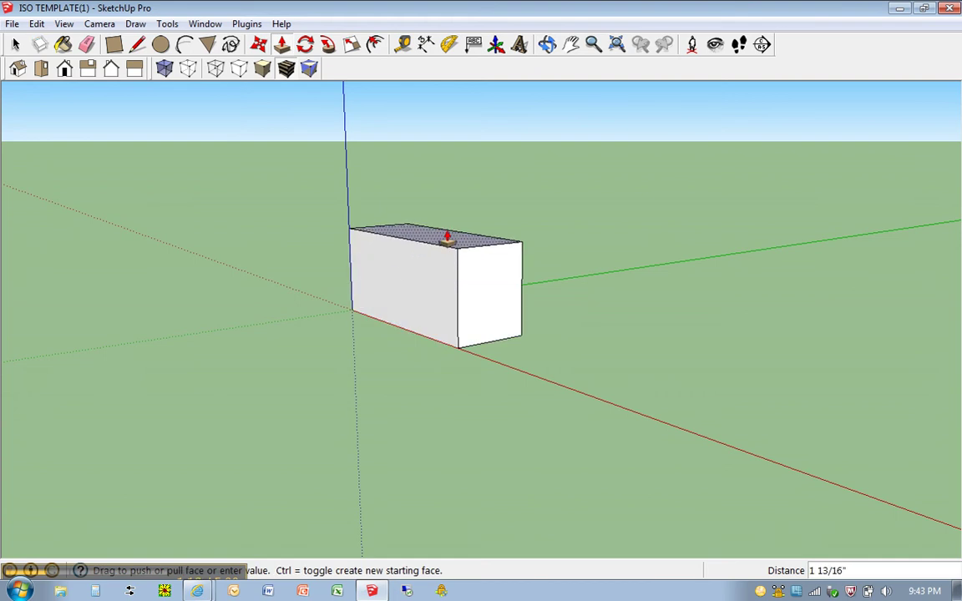
text(2.5)
key(Return)
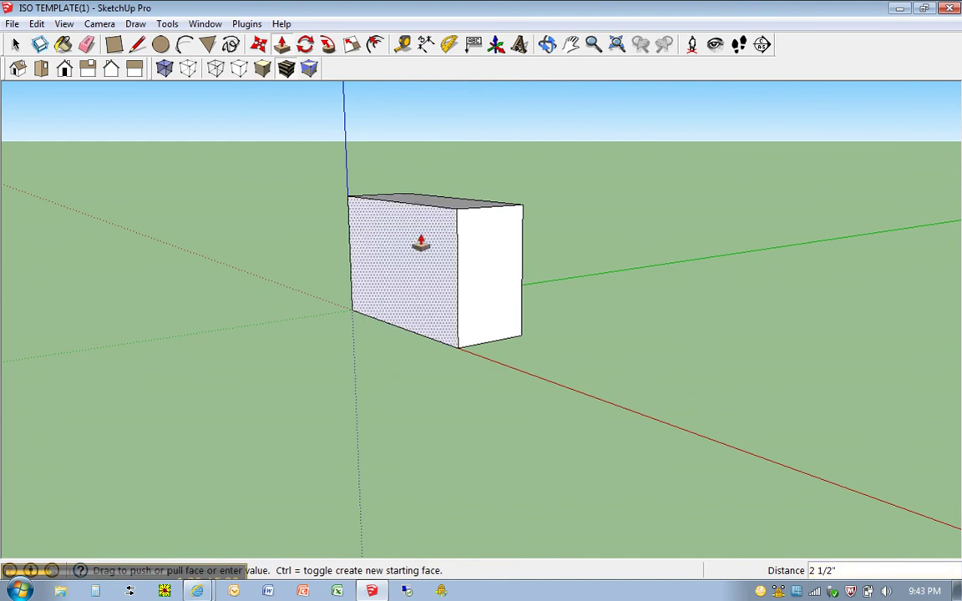
scroll(423, 219, up, 4)
middle_drag(422, 217, 360, 253)
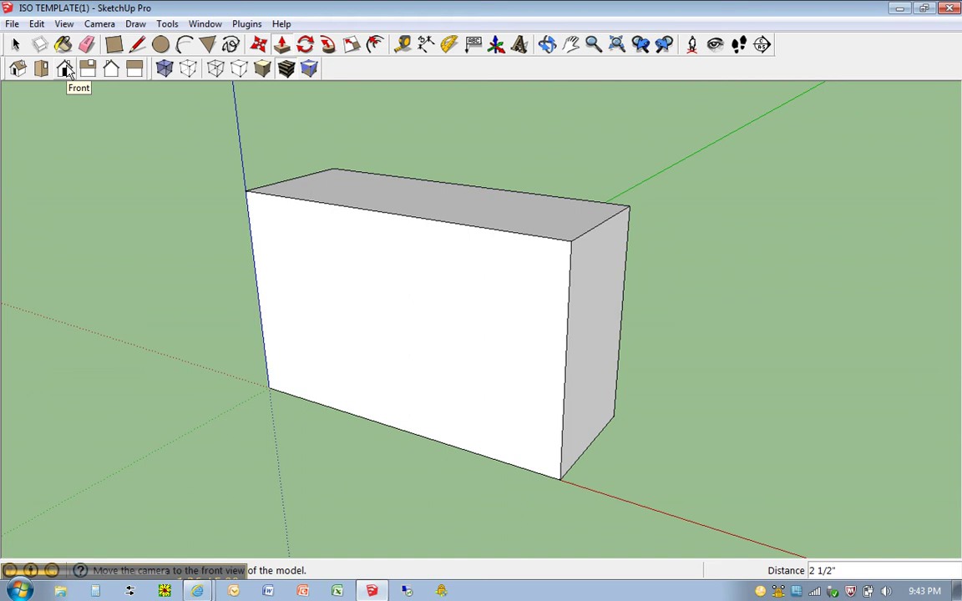
Show the box in the Front standard view, leaving the View and Window menus unchanged
click(66, 70)
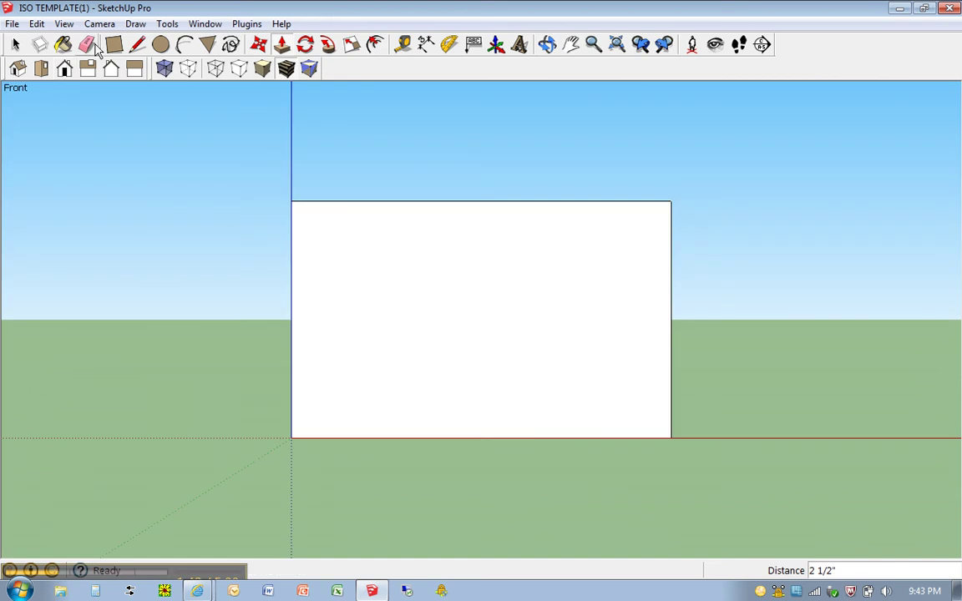
click(65, 26)
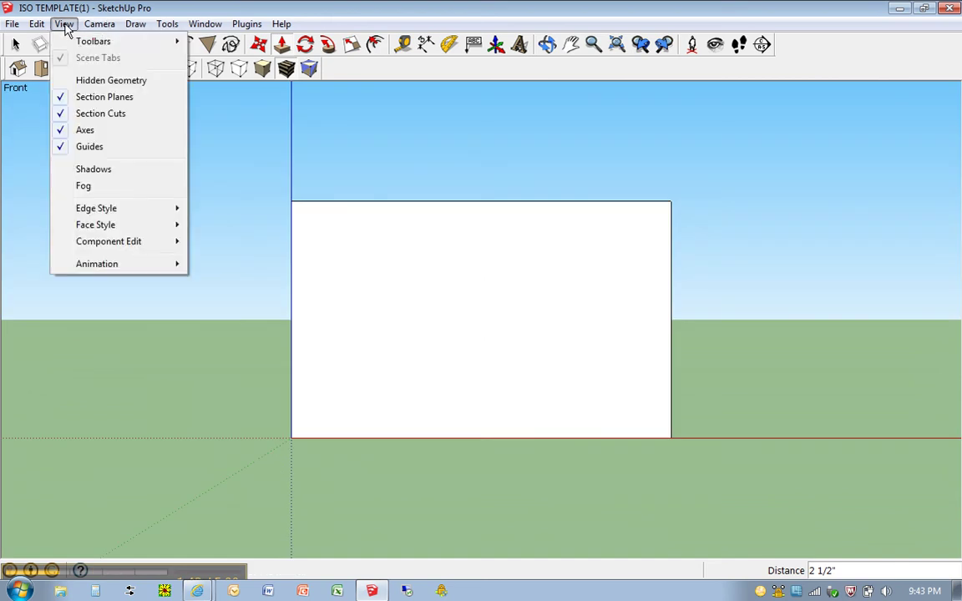
mouse_move(137, 42)
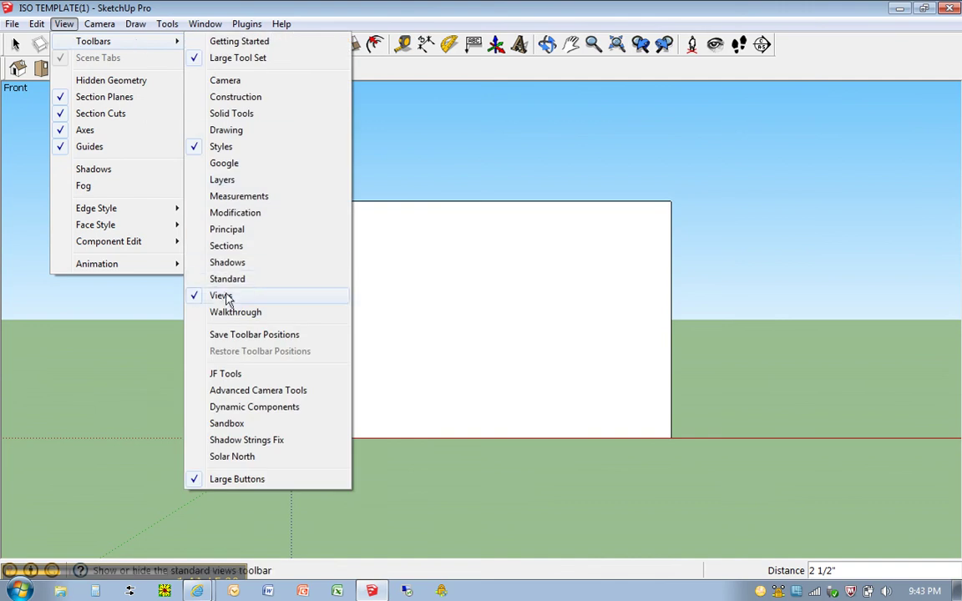
click(192, 7)
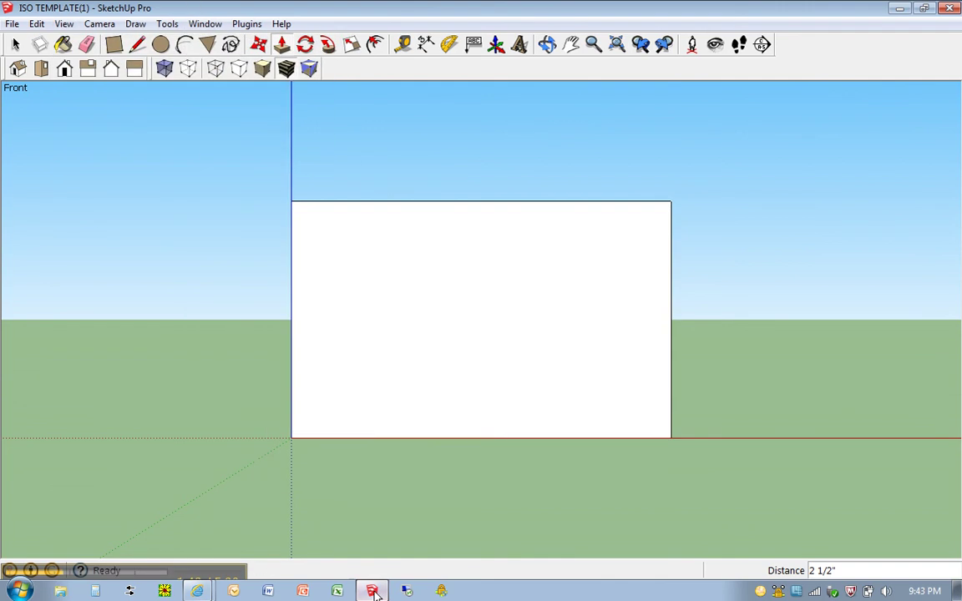
Minimize SketchUp to show the ISOLINE7 and ISOLINE8 worksheet drawings
click(372, 593)
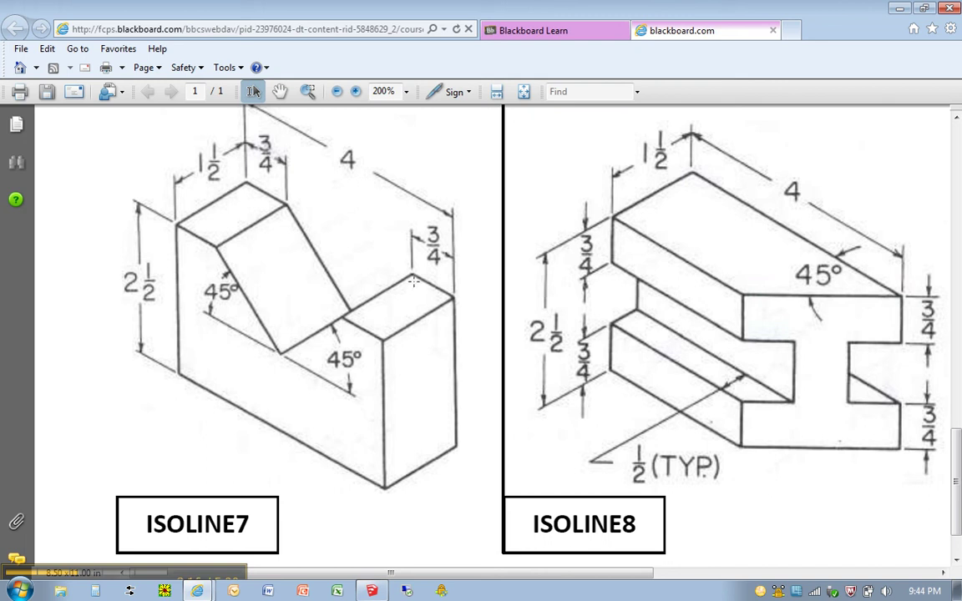
Place Tape Measure guide points on the top edge, 3/4 in in from each corner
click(372, 590)
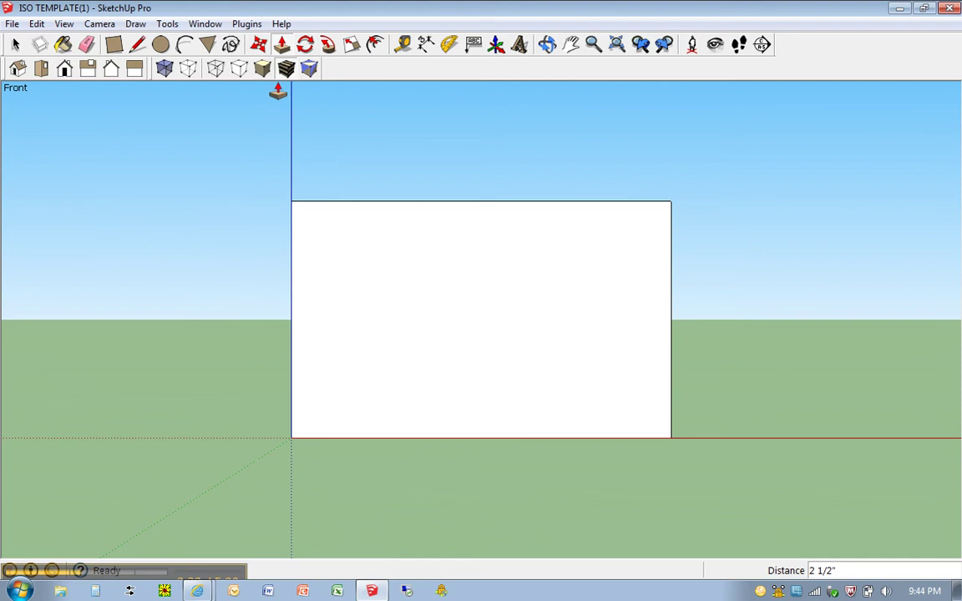
key(t)
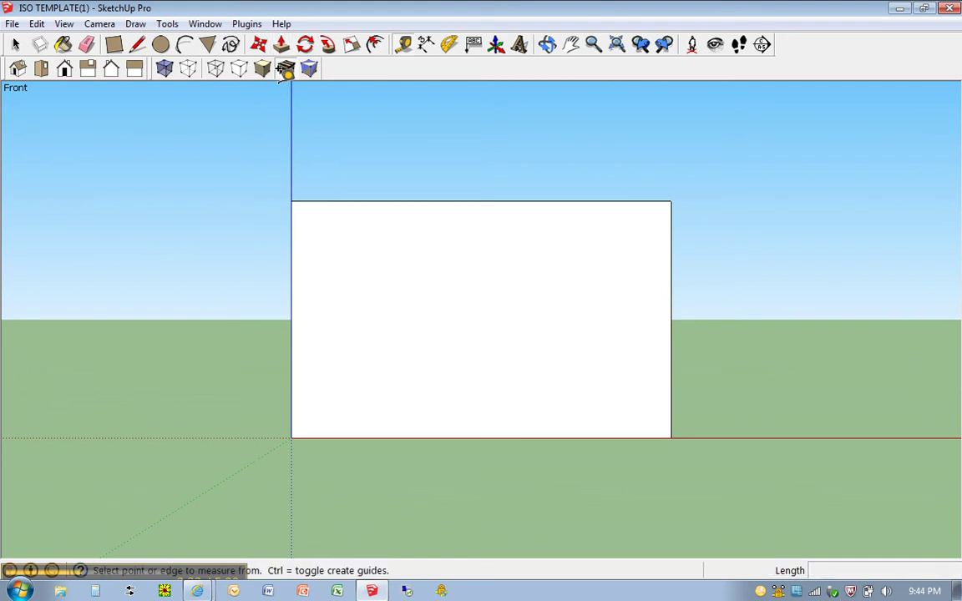
click(293, 194)
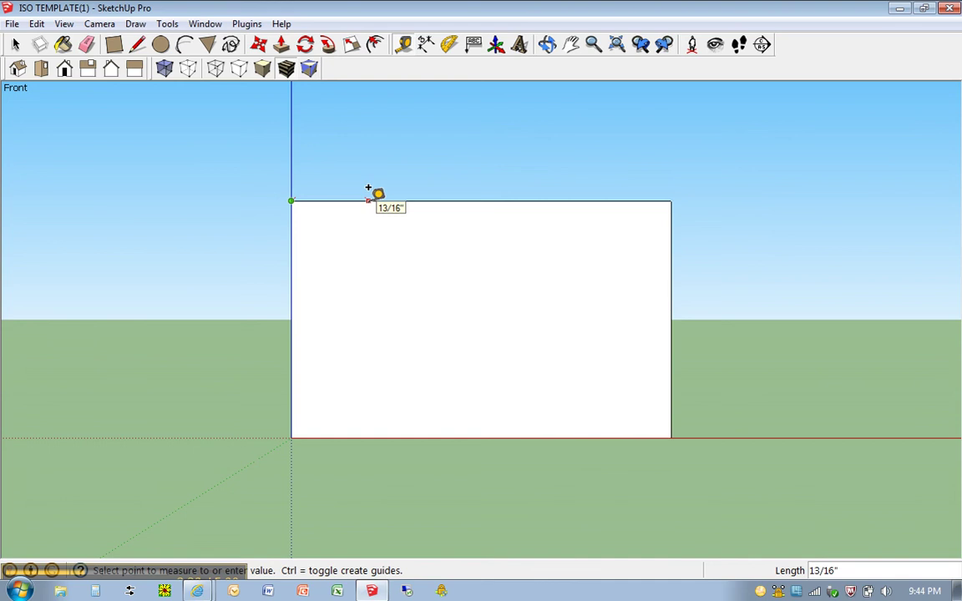
text(3/4)
key(Return)
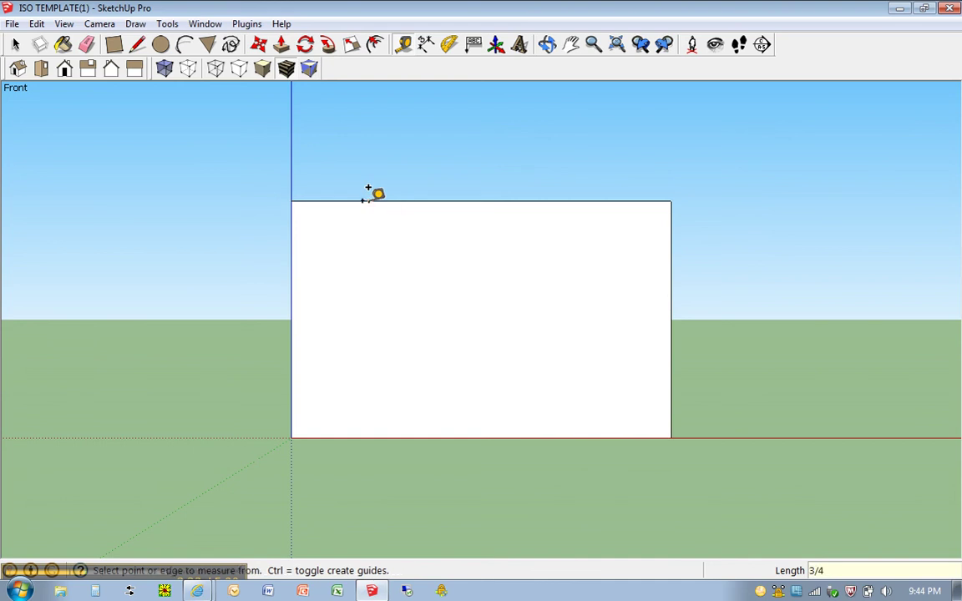
click(670, 192)
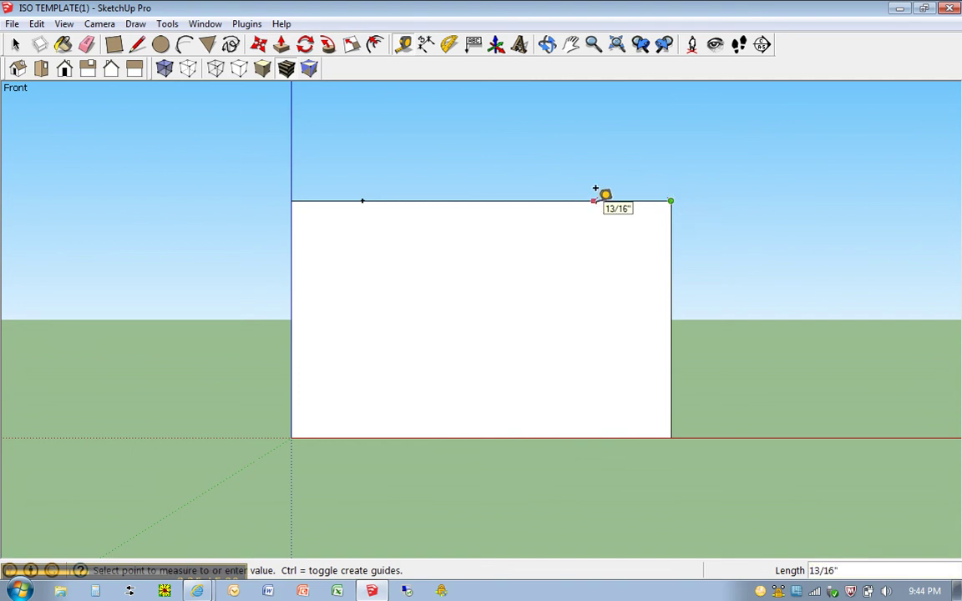
text(3/4)
key(Return)
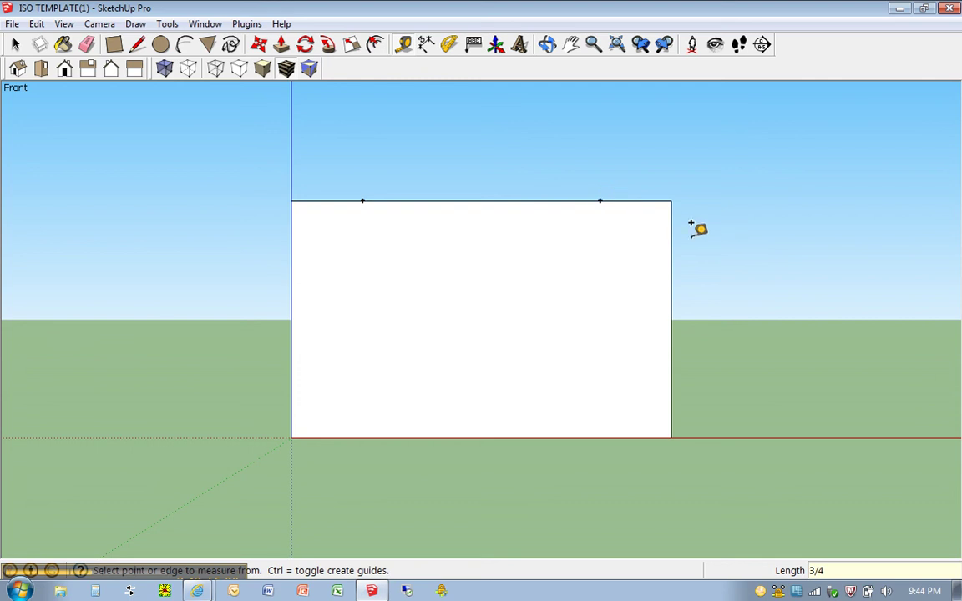
Orbit the box into a 3D view showing both top-edge guide points
click(448, 46)
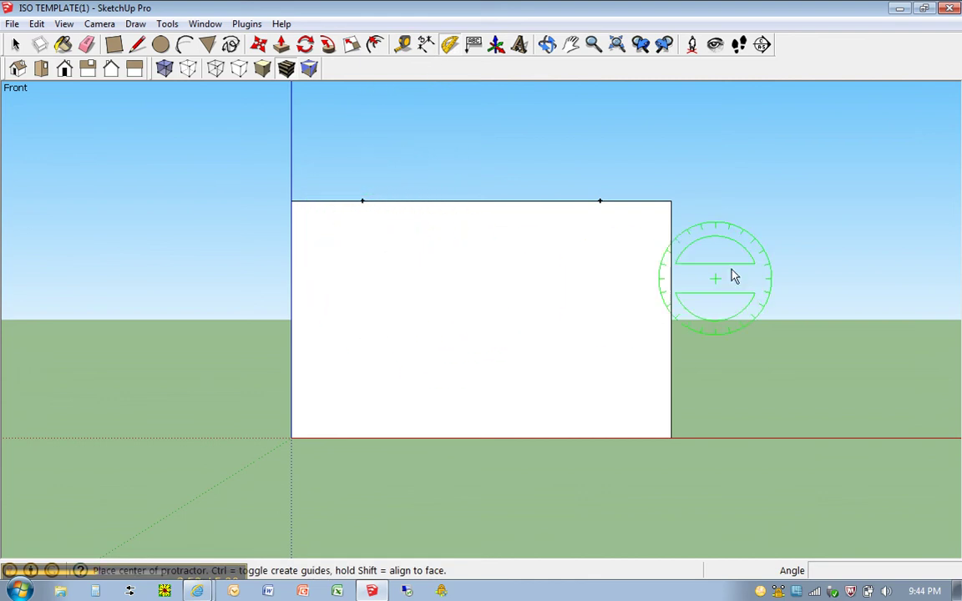
middle_drag(796, 185, 644, 339)
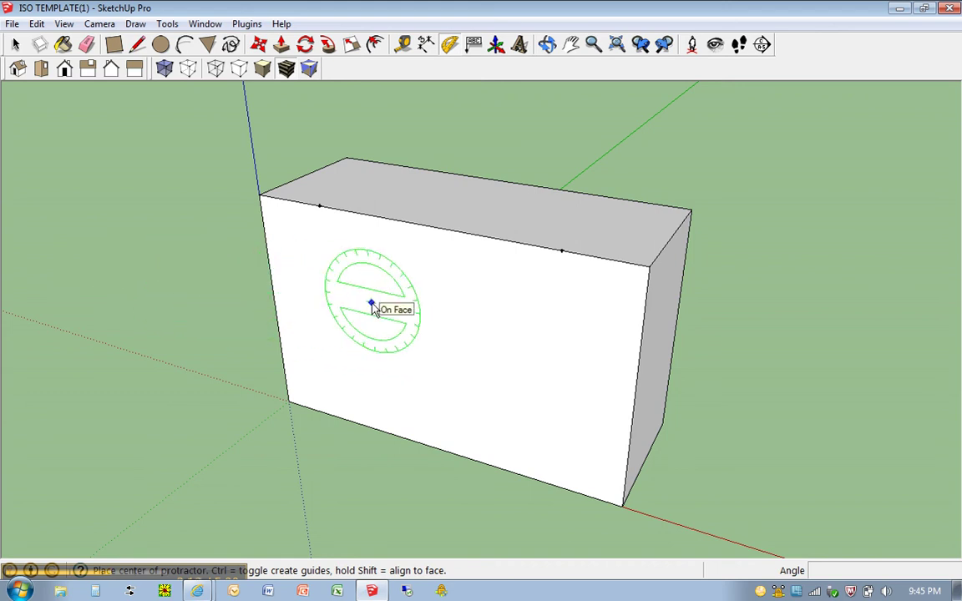
In Front view, add 45° Protractor guide lines from both top-edge guide points
click(65, 69)
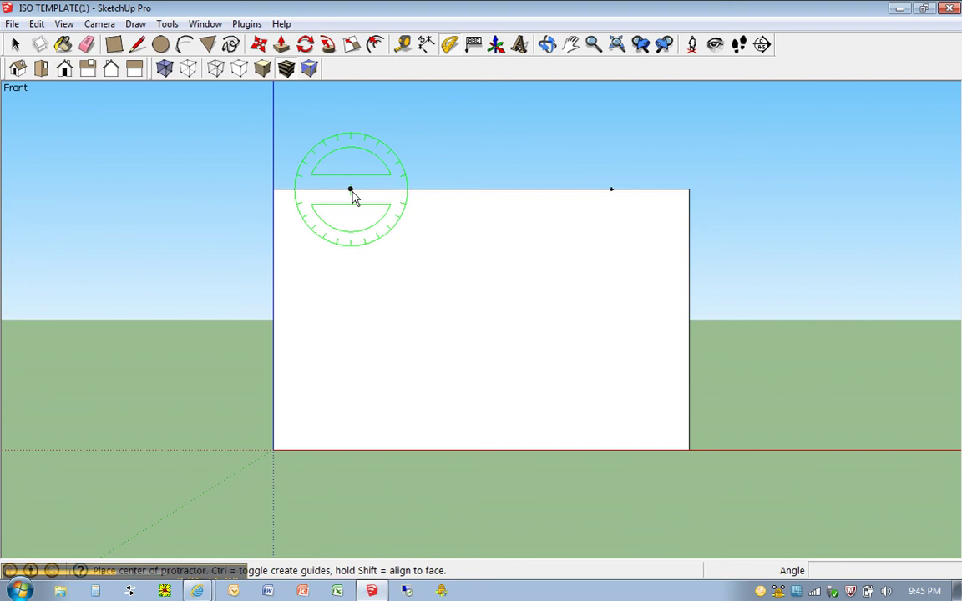
click(351, 190)
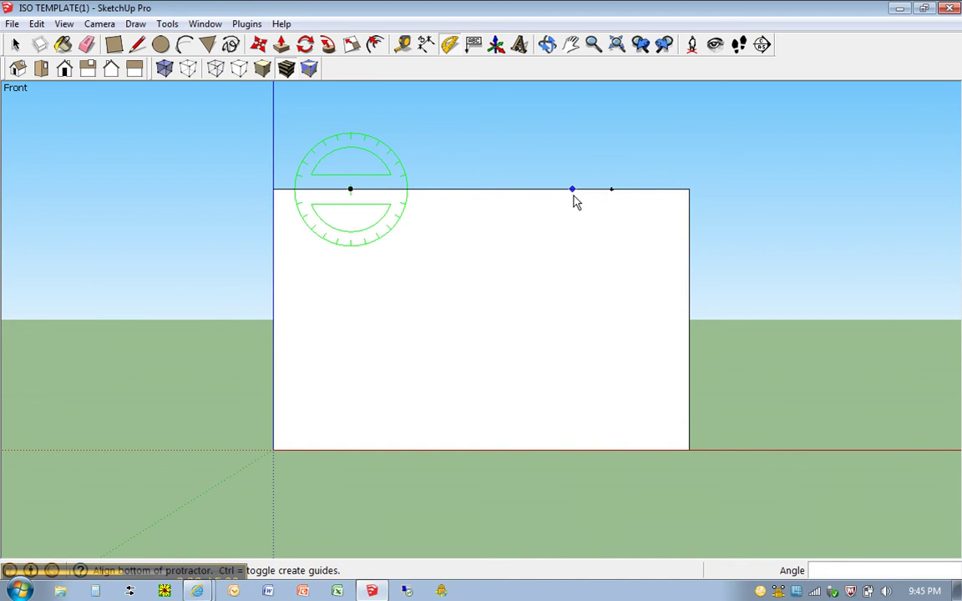
click(573, 197)
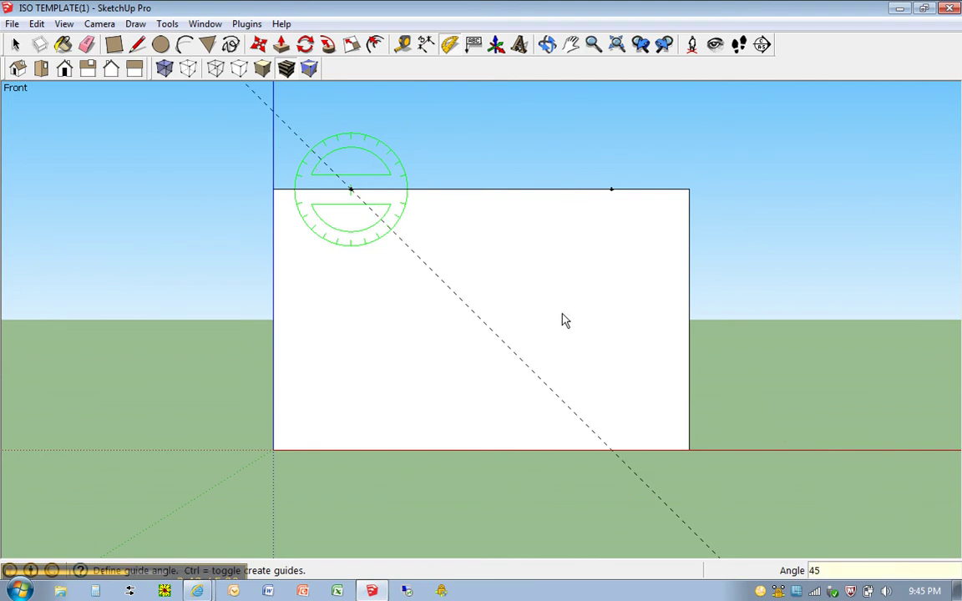
key(Return)
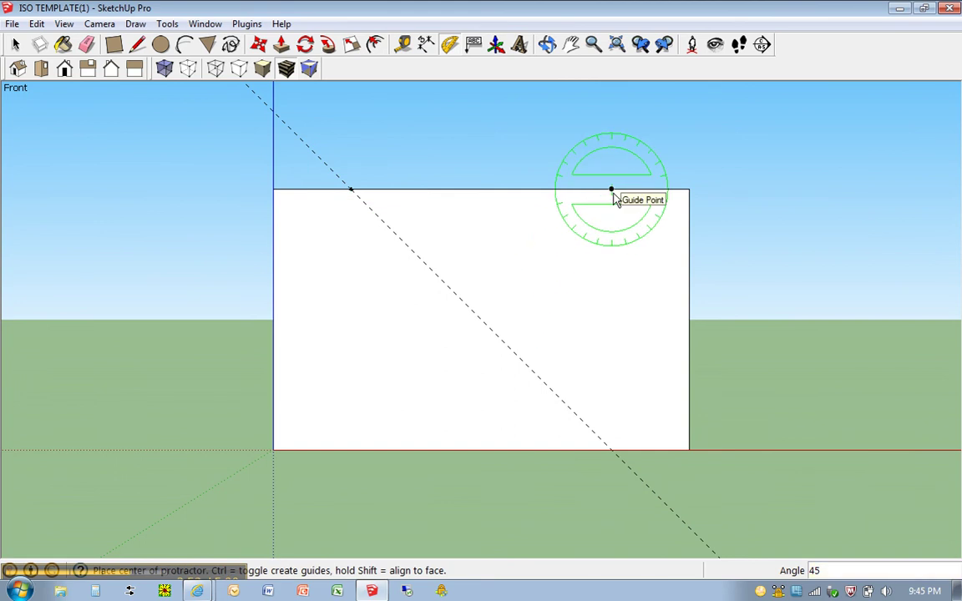
click(612, 192)
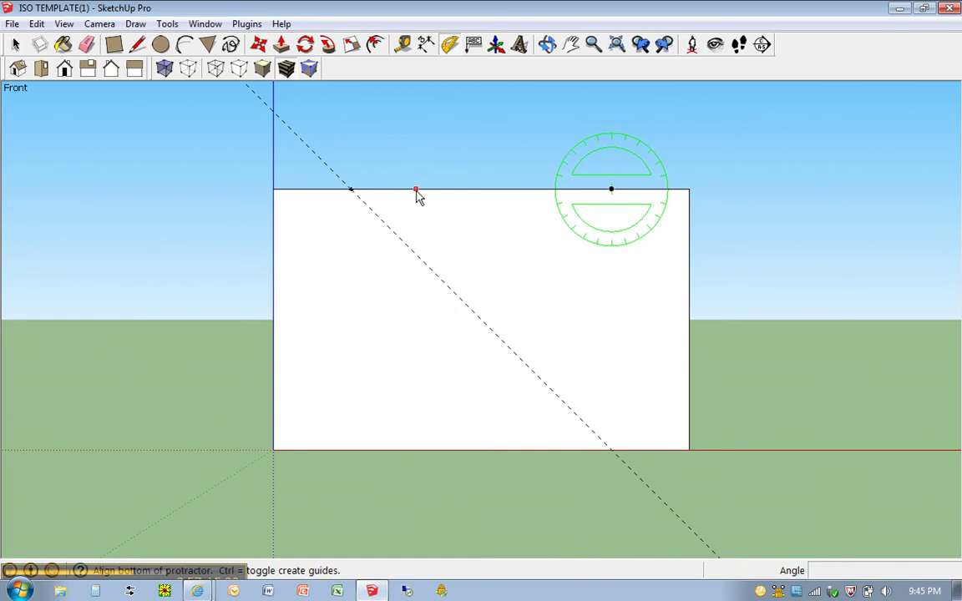
click(416, 191)
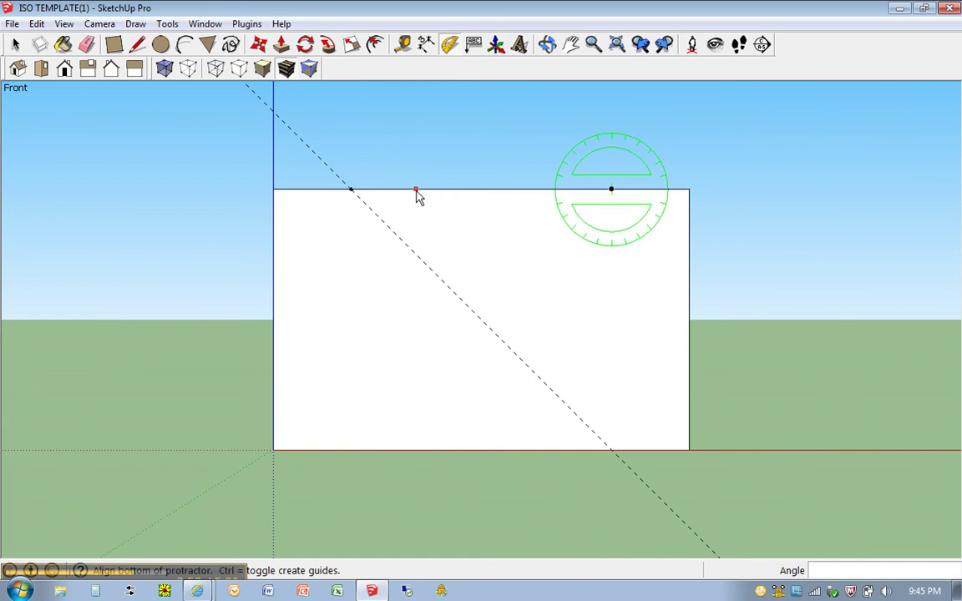
click(417, 191)
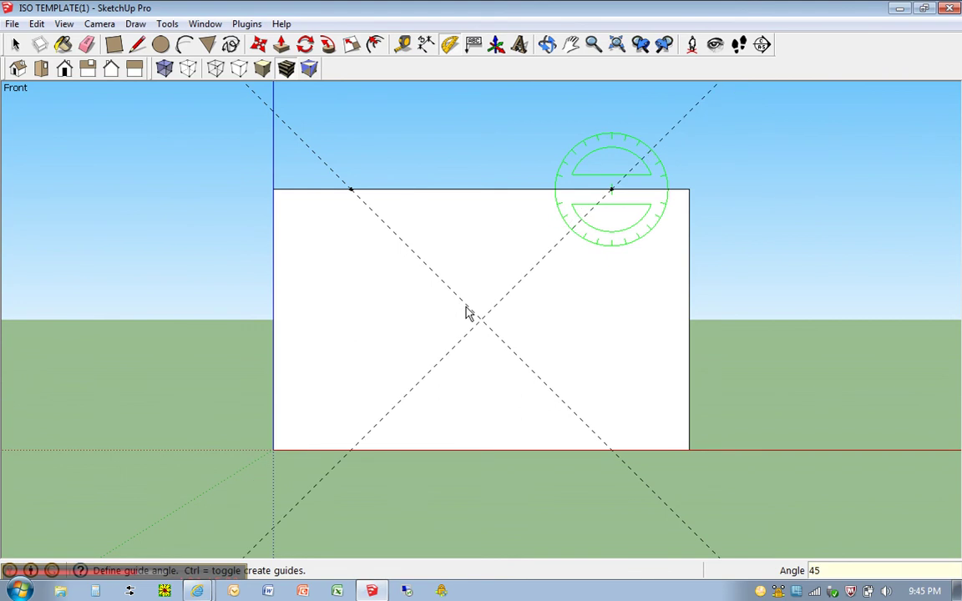
Draw a V of lines from each guide point down to where the 45° guides cross
click(467, 314)
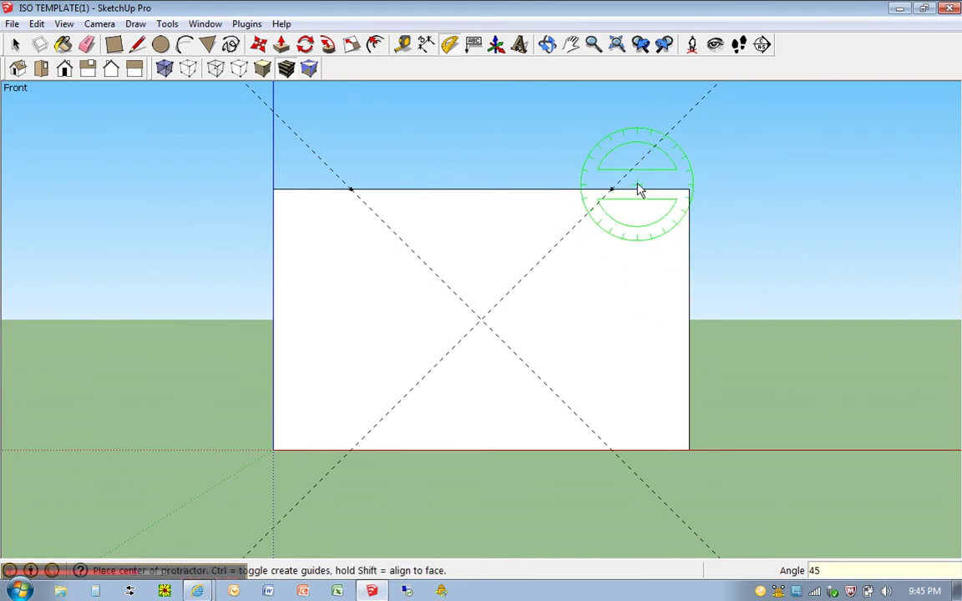
key(l)
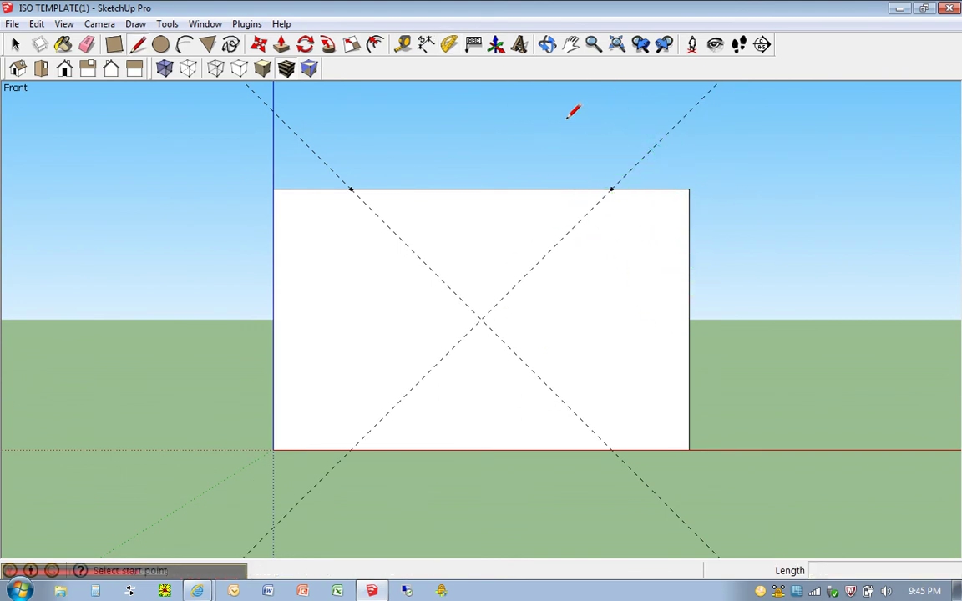
click(350, 190)
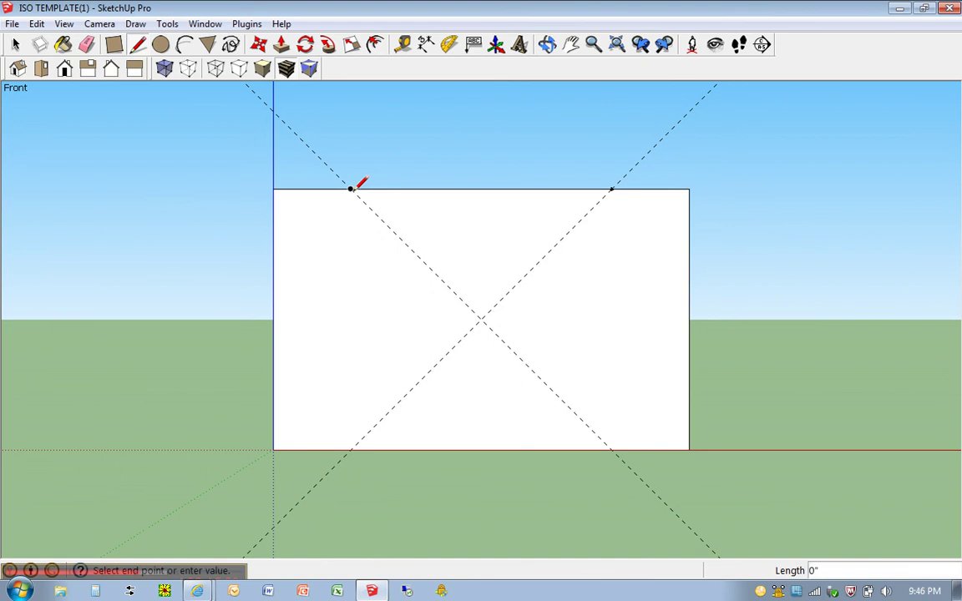
click(481, 319)
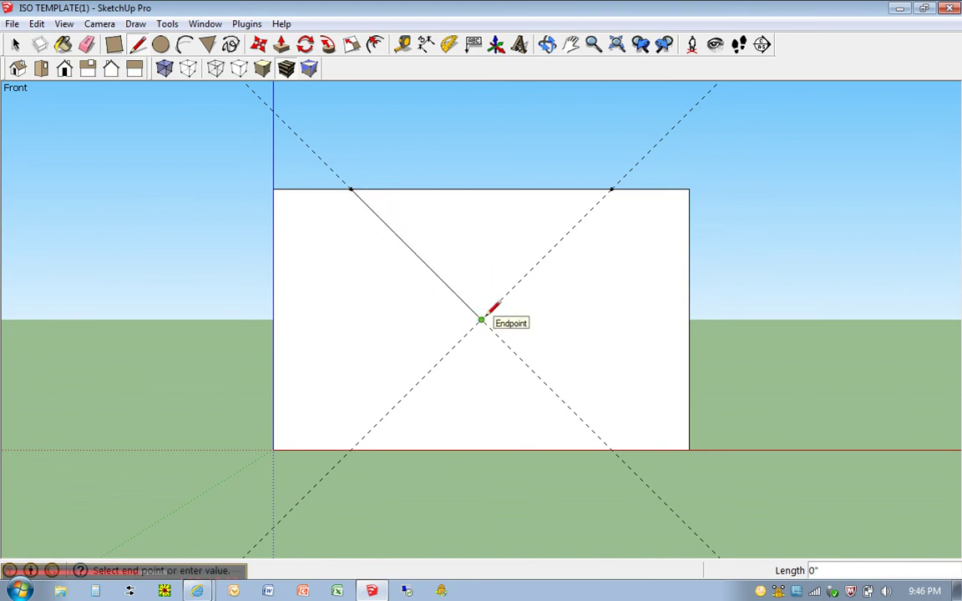
click(611, 190)
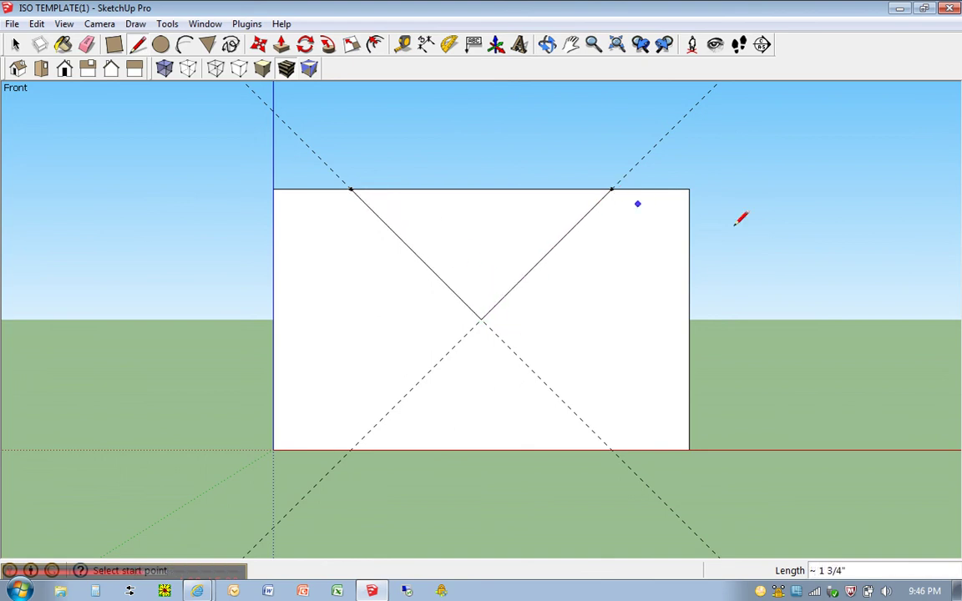
Push the triangular face 1 1/2 in back through the box
middle_drag(909, 184, 698, 381)
key(p)
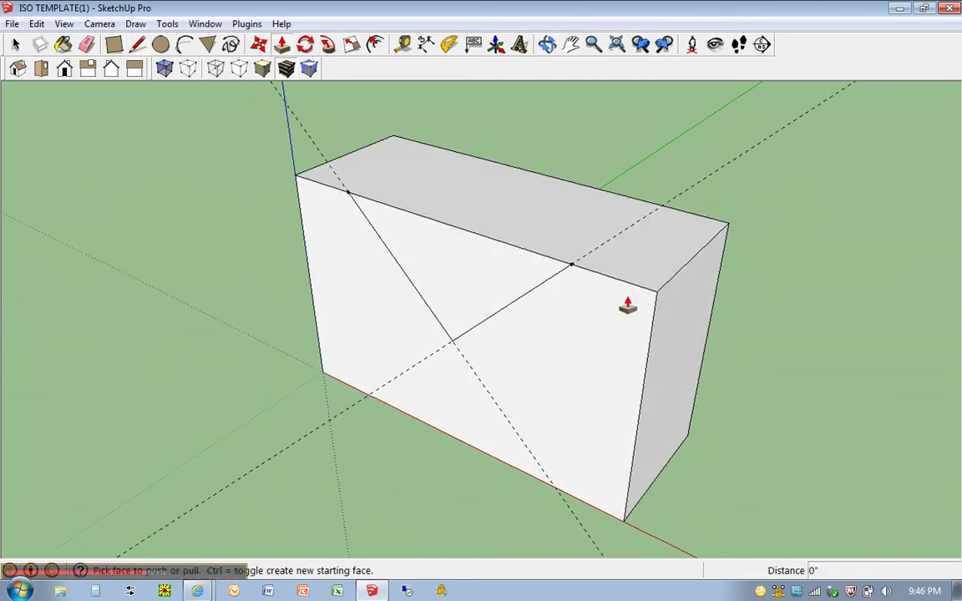
drag(452, 265, 539, 199)
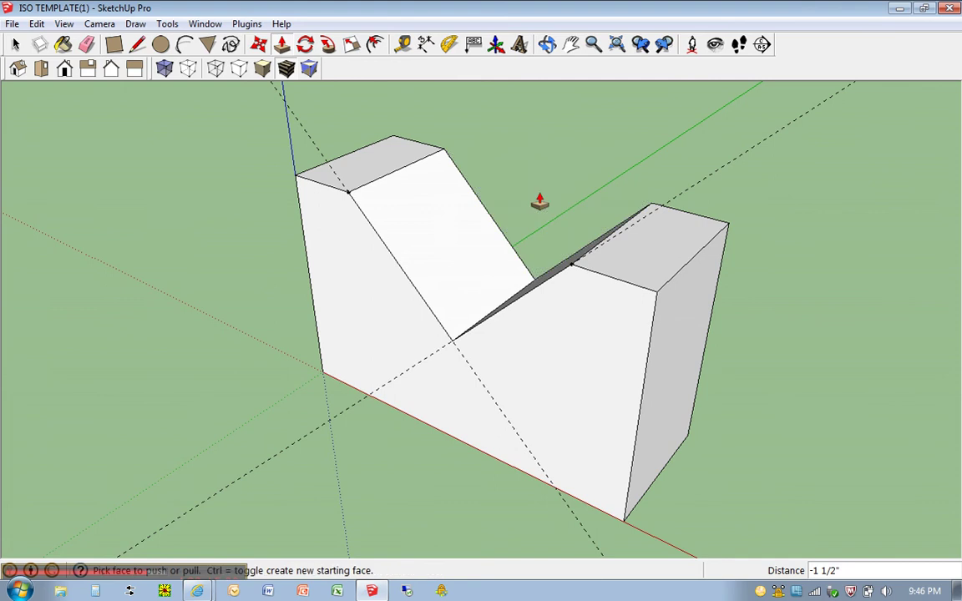
Hide the guides via the View menu and orbit to inspect the V-notched box
middle_drag(539, 199, 354, 289)
click(65, 23)
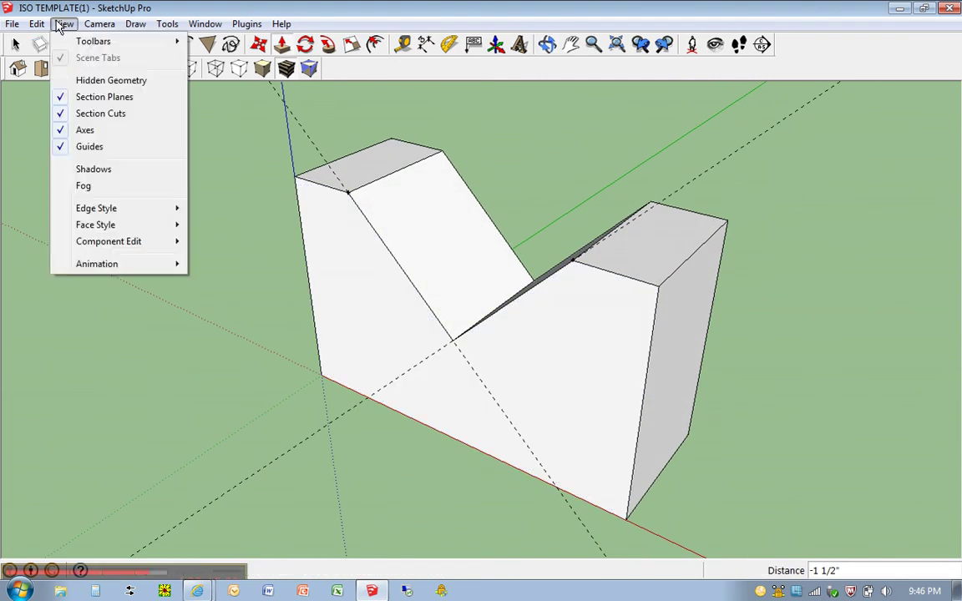
click(82, 147)
mouse_move(161, 283)
middle_down()
mouse_move(318, 282)
mouse_move(219, 228)
mouse_move(185, 237)
mouse_move(173, 272)
middle_up()
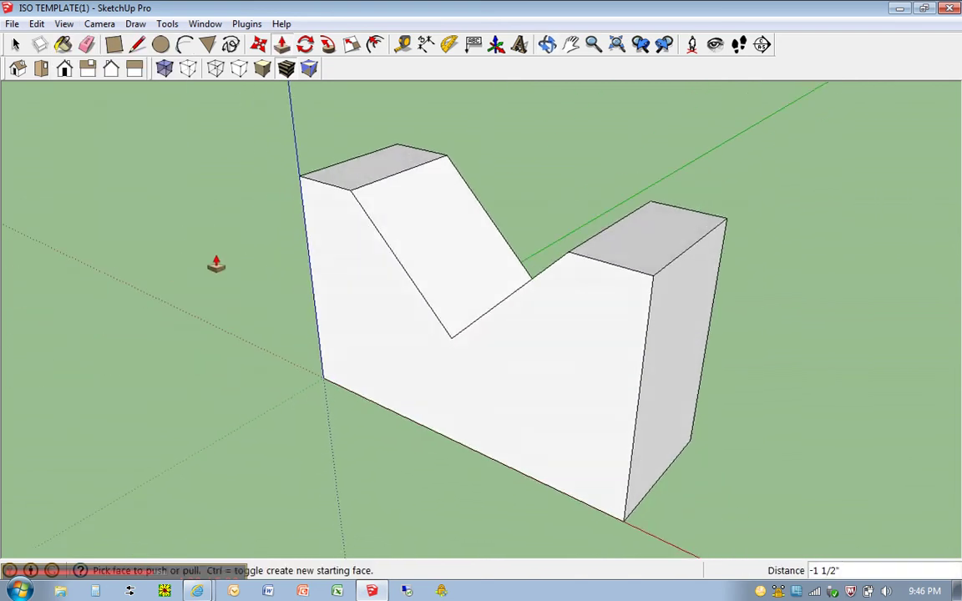